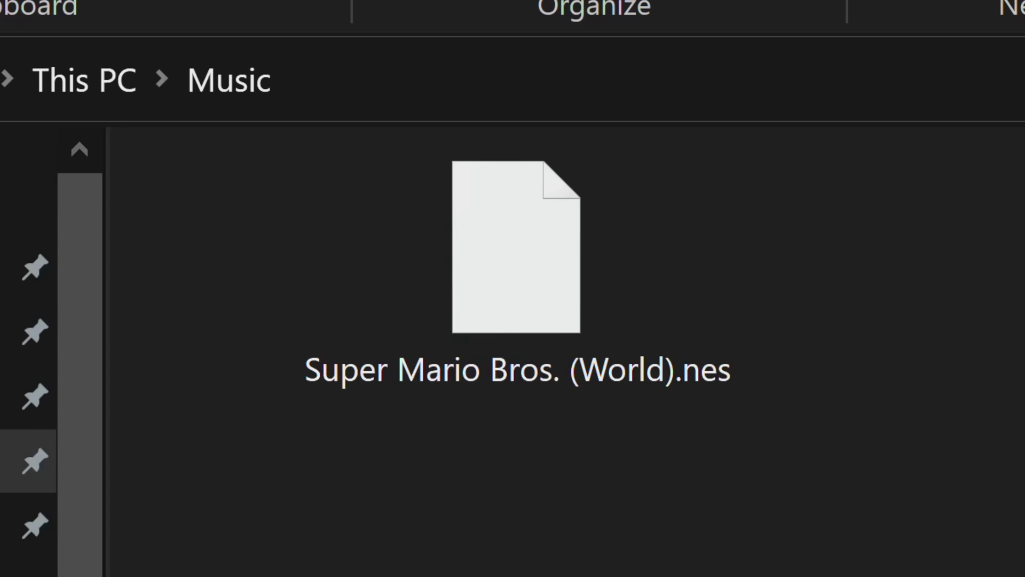
Copy the Super Mario Bros. (World).nes ROM from Music and paste it into SUBSCRIBE (F:).
click(510, 305)
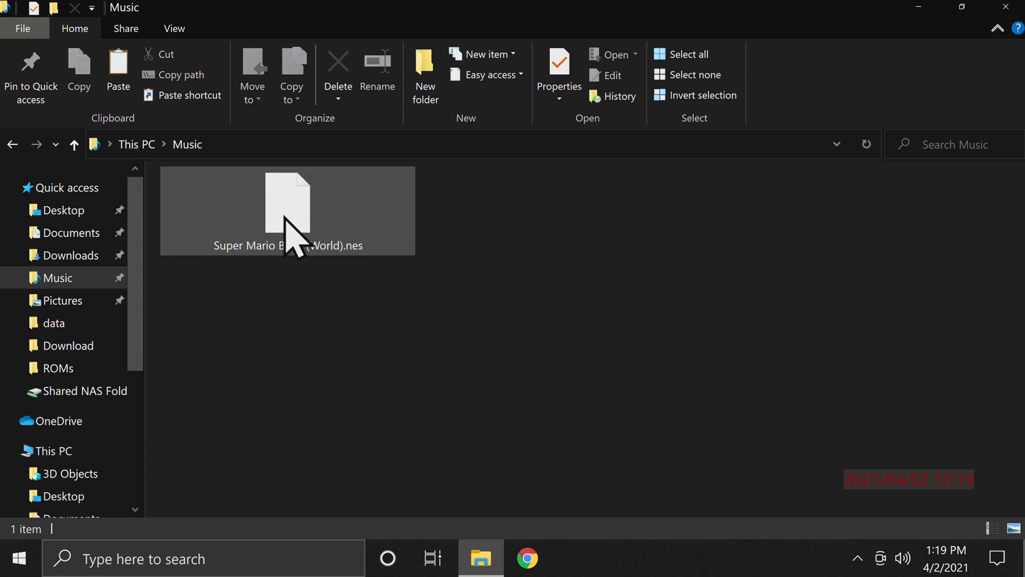
right_click(288, 229)
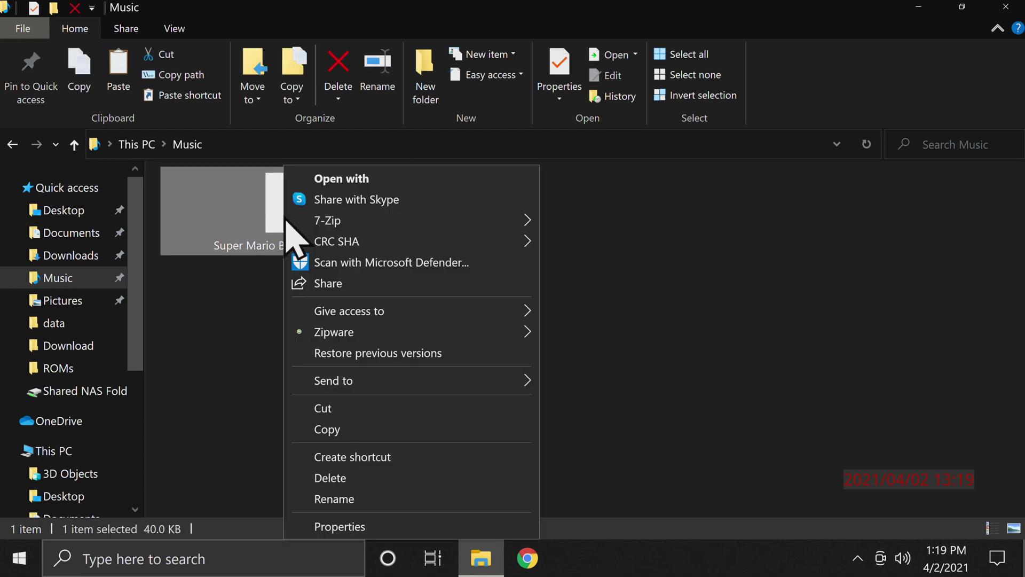
click(327, 429)
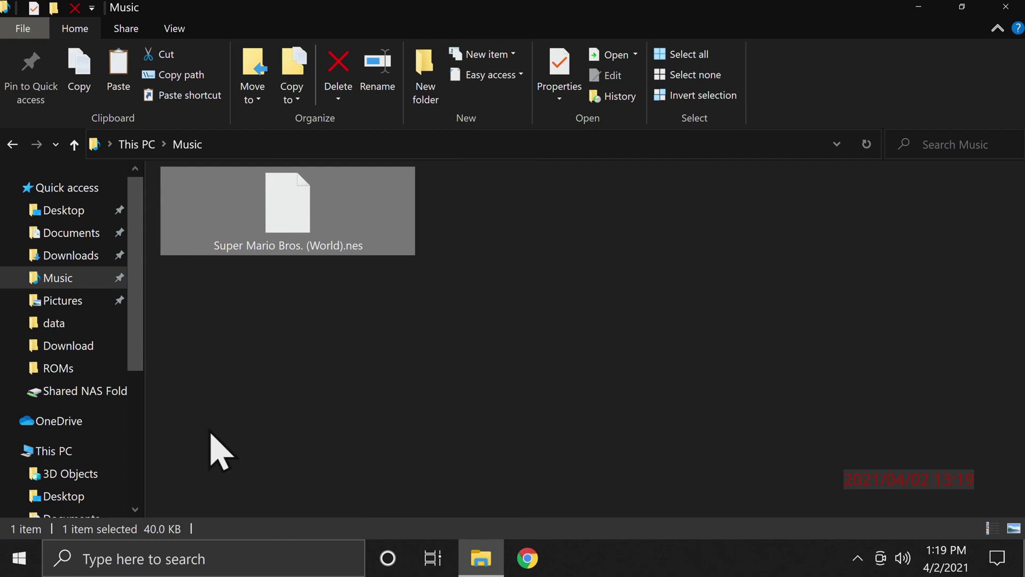
scroll(86, 453, down, 1)
scroll(82, 454, down, 3)
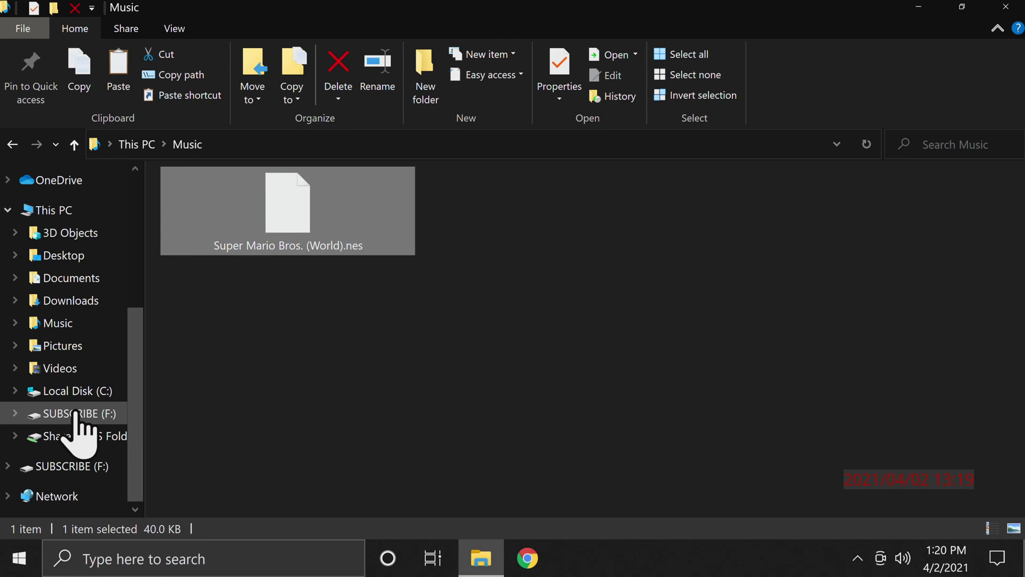
click(75, 414)
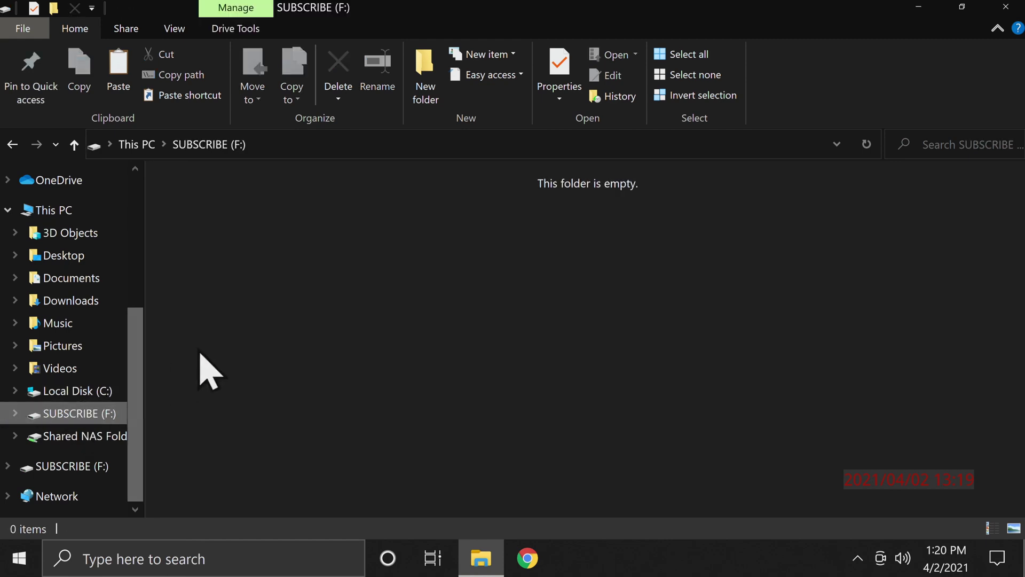
right_click(333, 266)
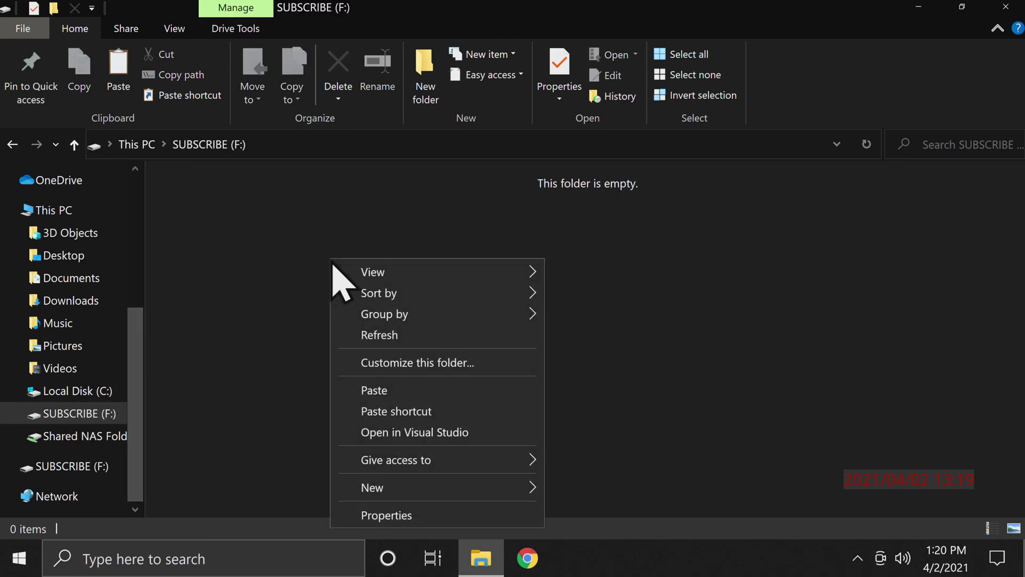
click(365, 390)
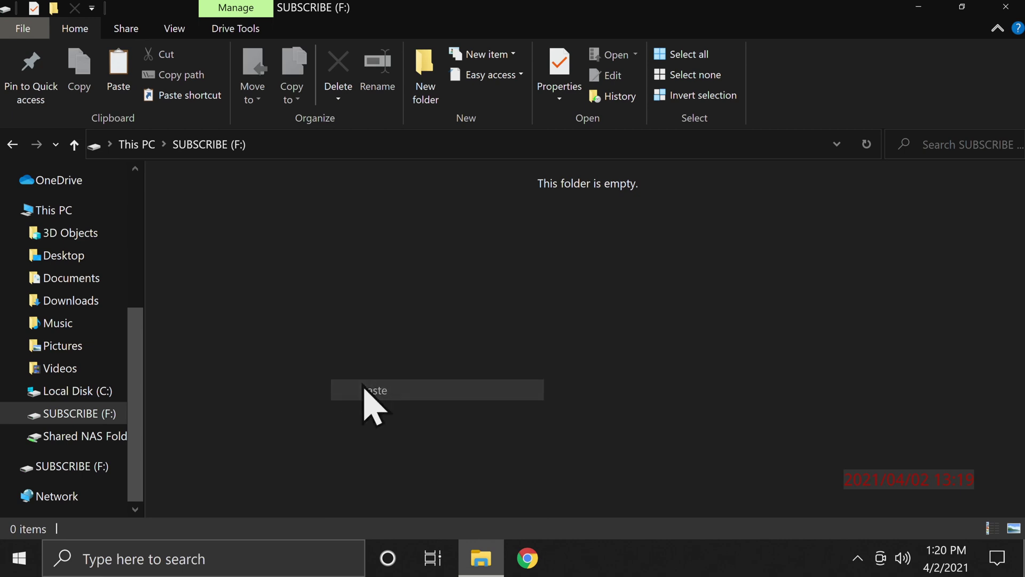
click(316, 386)
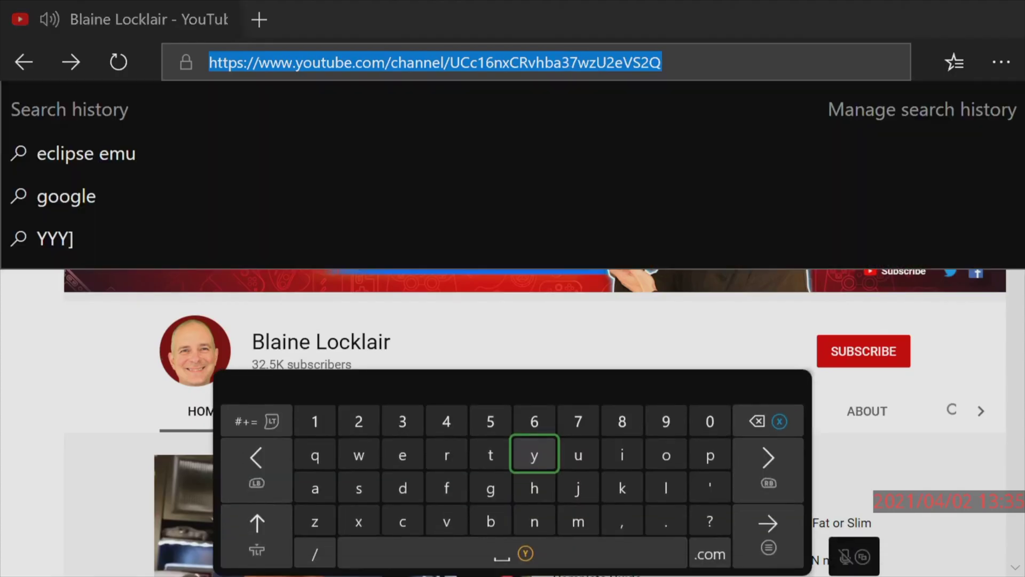
Replace the address bar contents with eclipseemu.me and load the site.
key(BackSpace)
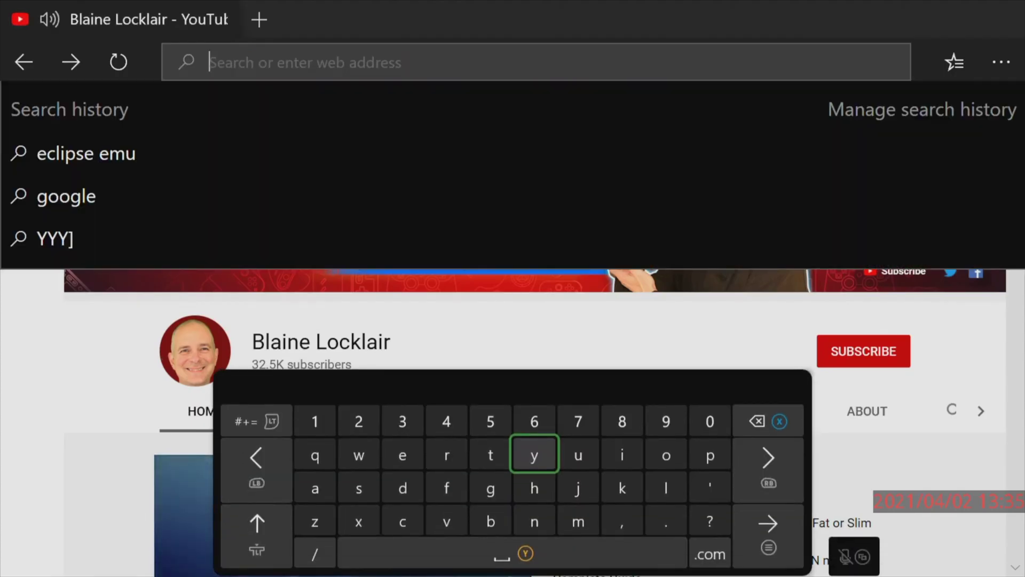
text(eclipseemu)
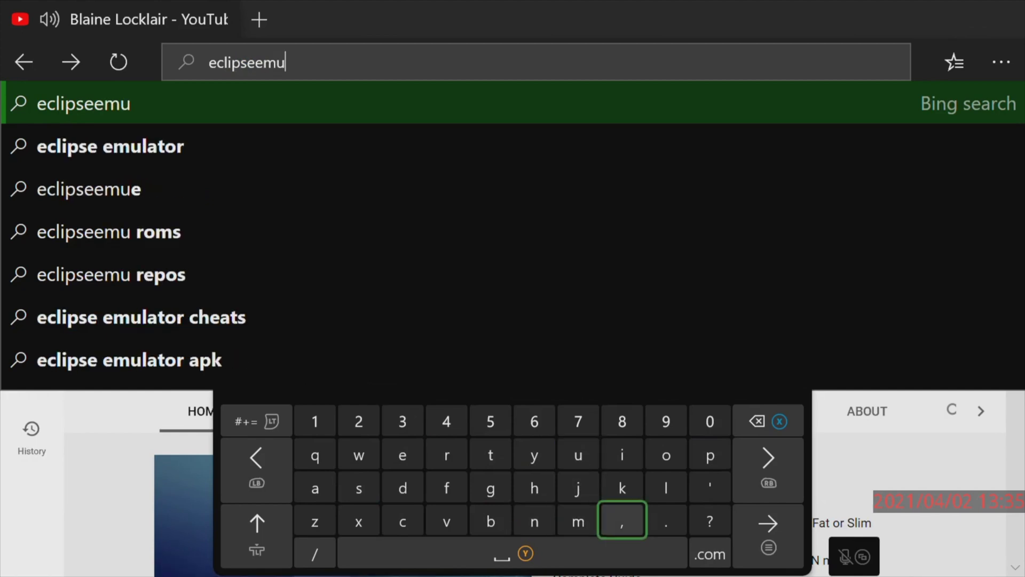
text(.me)
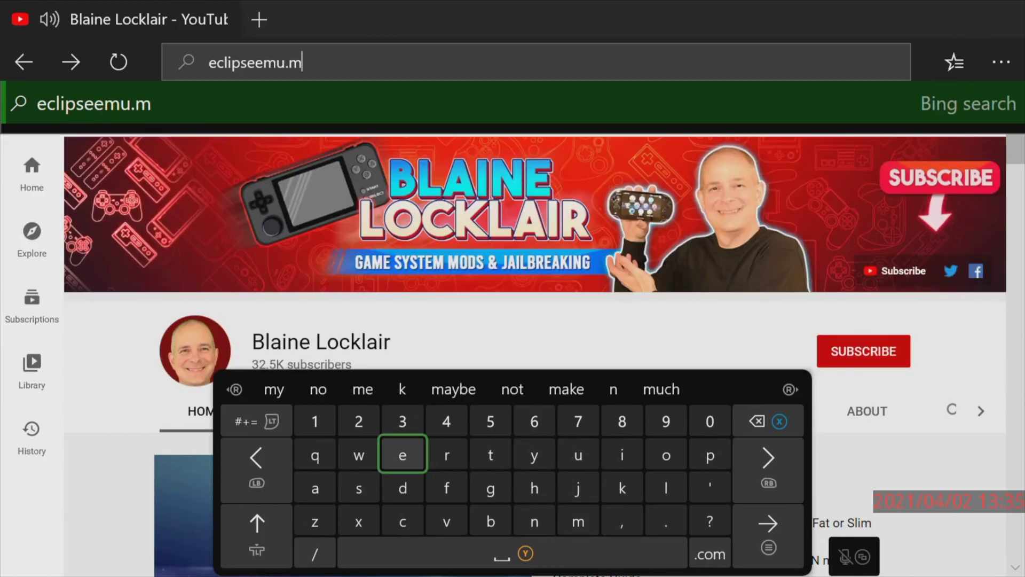
key(Right)
key(Right)
key(Right)
key(Right)
key(Right)
key(Right)
key(Right)
key(Down)
key(Return)
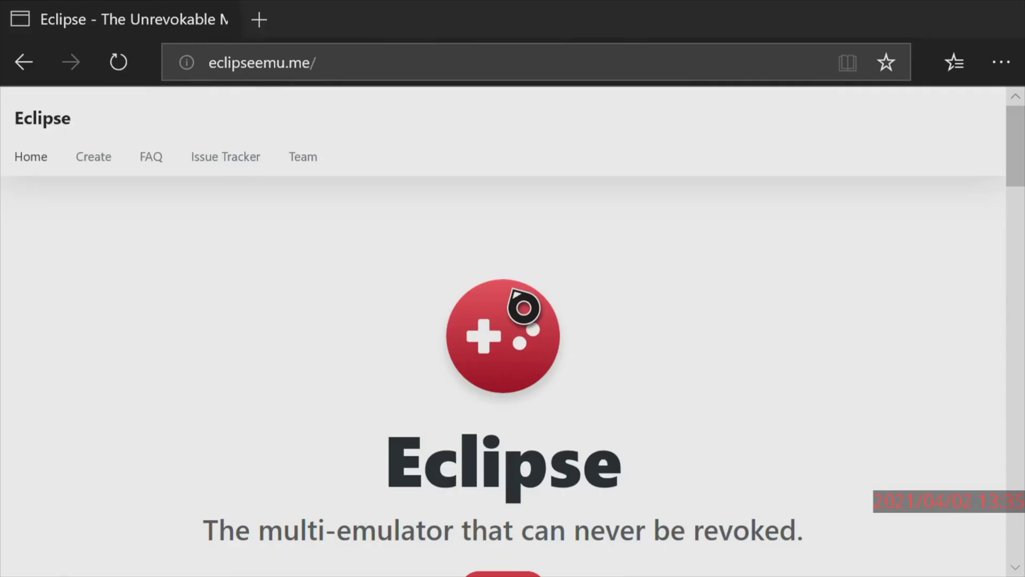
Under GET, follow 'Above link not working?' and launch 'Play Online (Mirror)' in a new tab.
scroll(523, 307, down, 4)
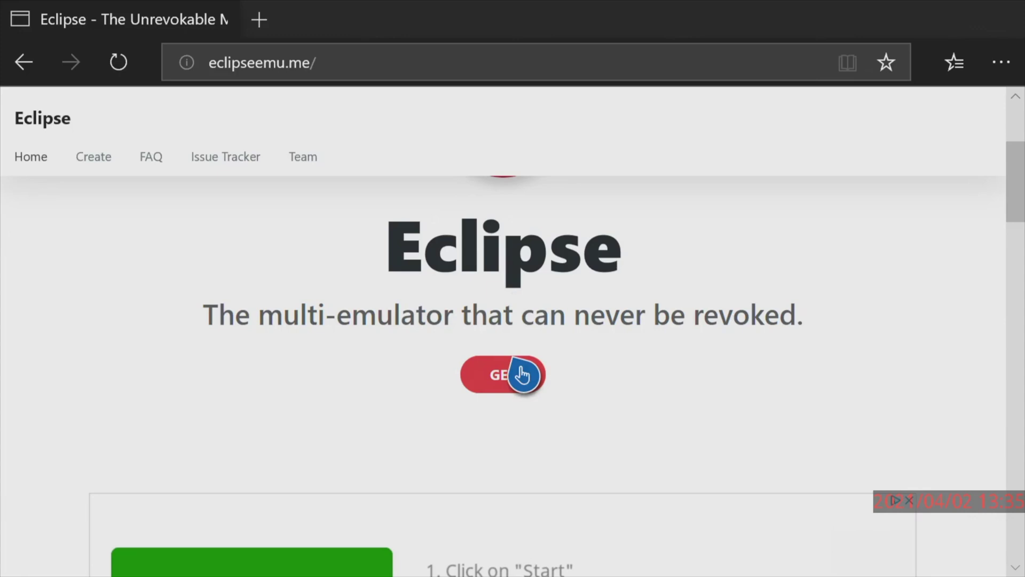
click(522, 385)
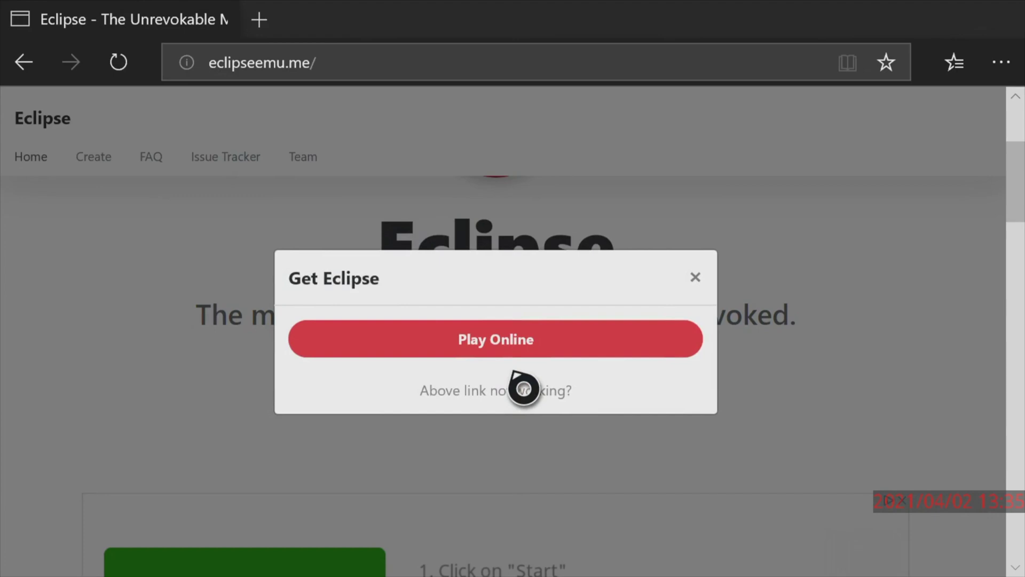
click(523, 392)
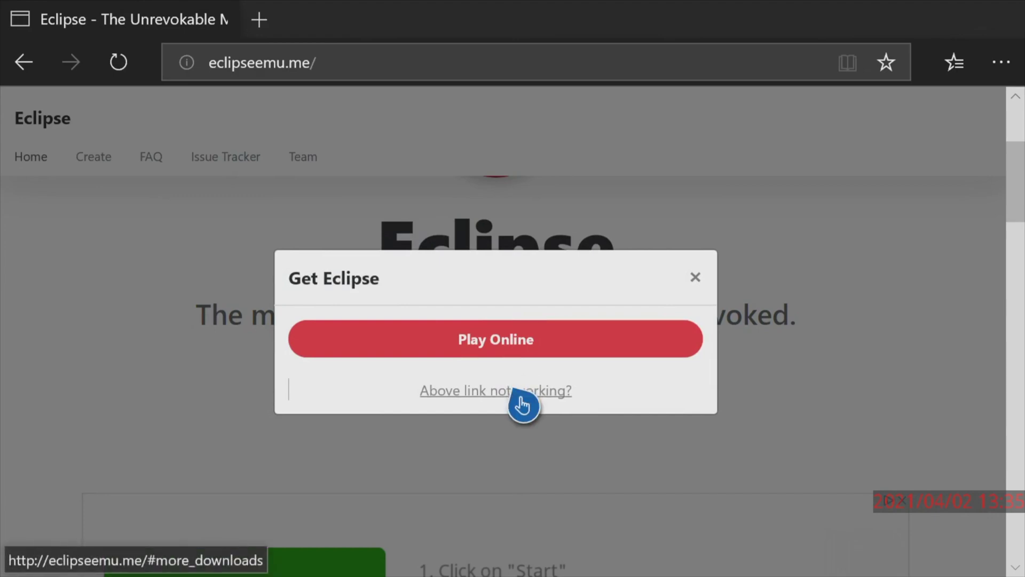
click(520, 395)
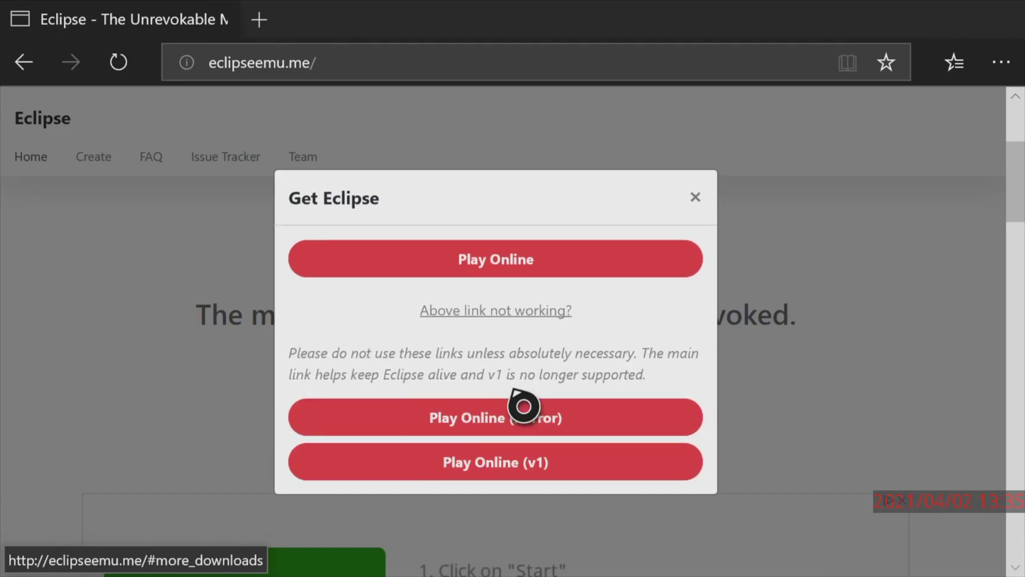
click(555, 422)
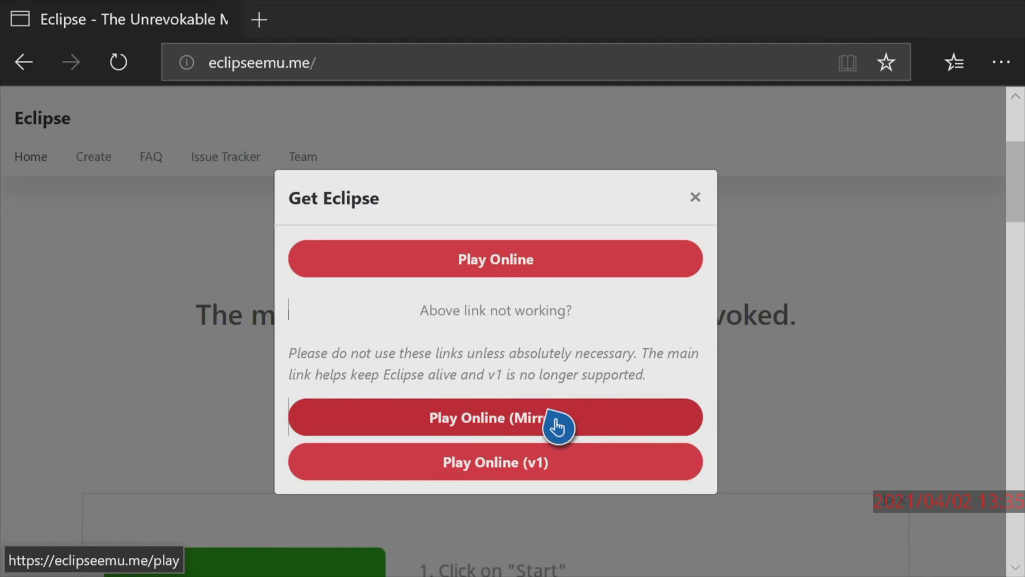
click(587, 430)
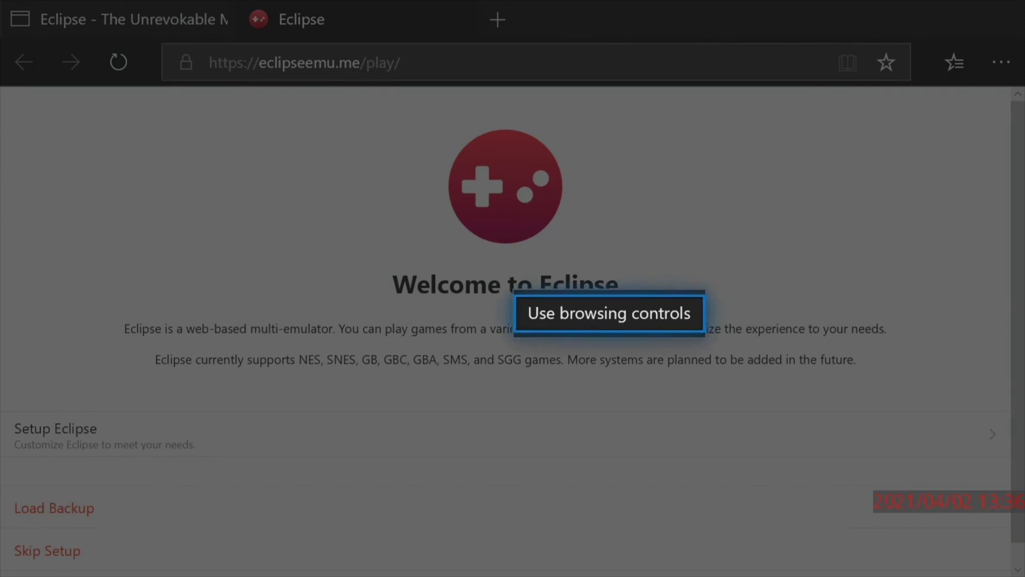
Dismiss the controls notice, skip setup, agree to the terms of service, and choose Close Setup.
key(Return)
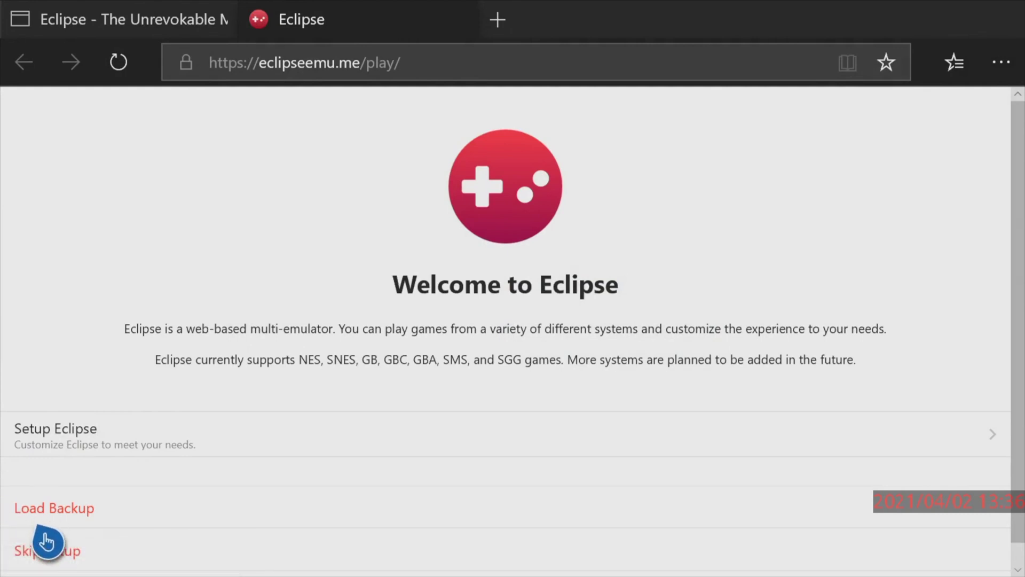
click(47, 551)
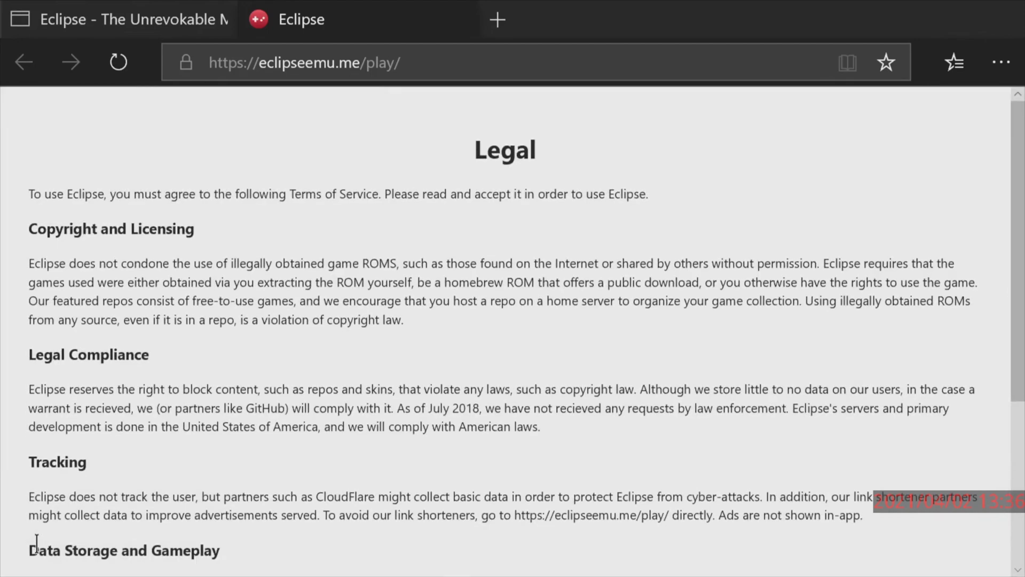
scroll(37, 543, down, 5)
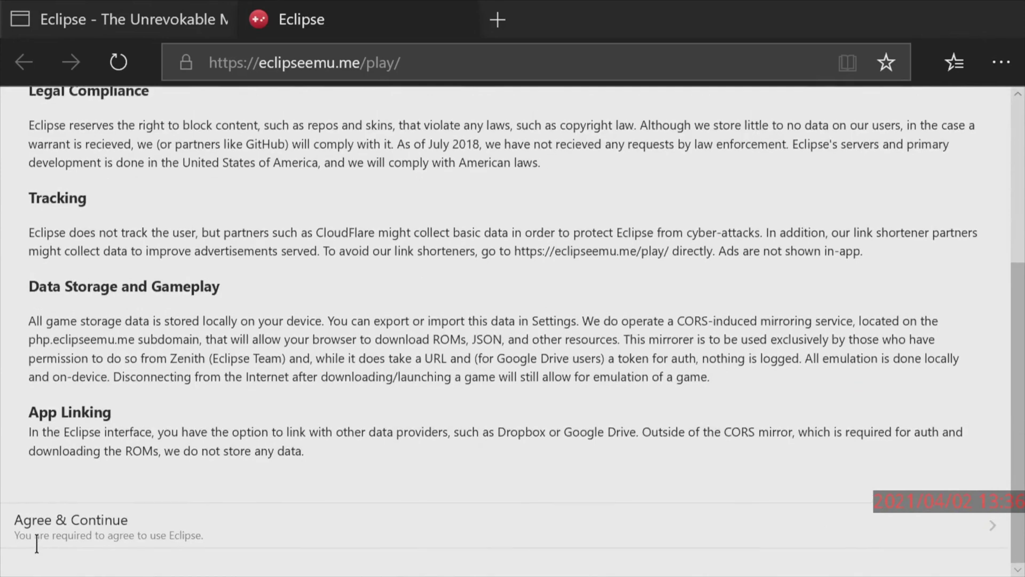
click(47, 545)
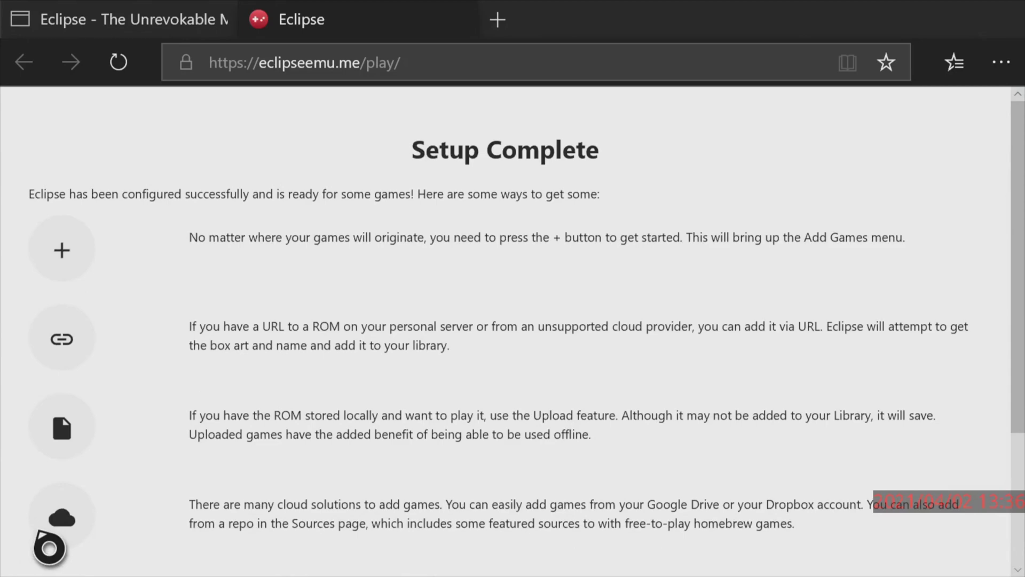
scroll(49, 548, down, 4)
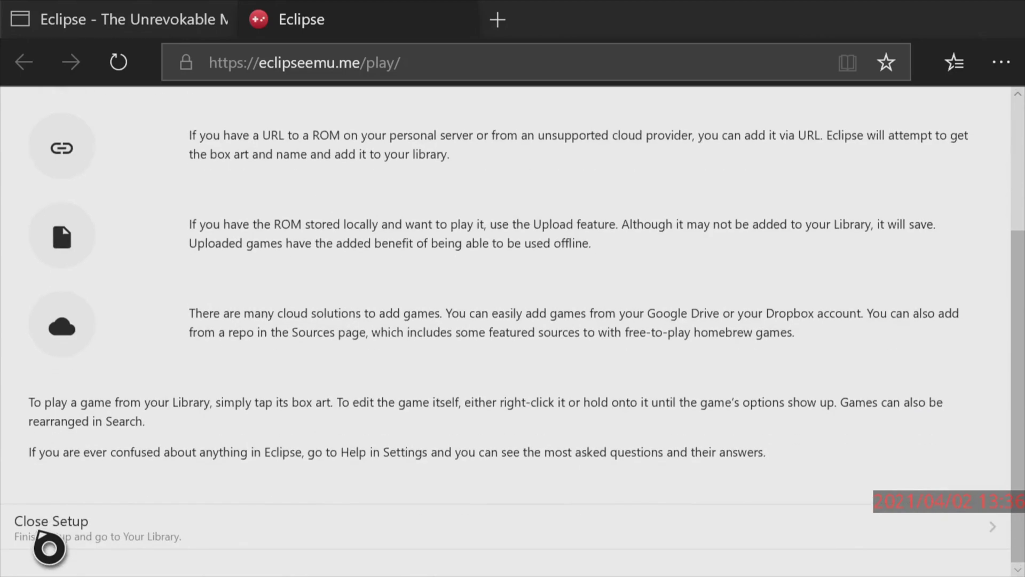
click(57, 544)
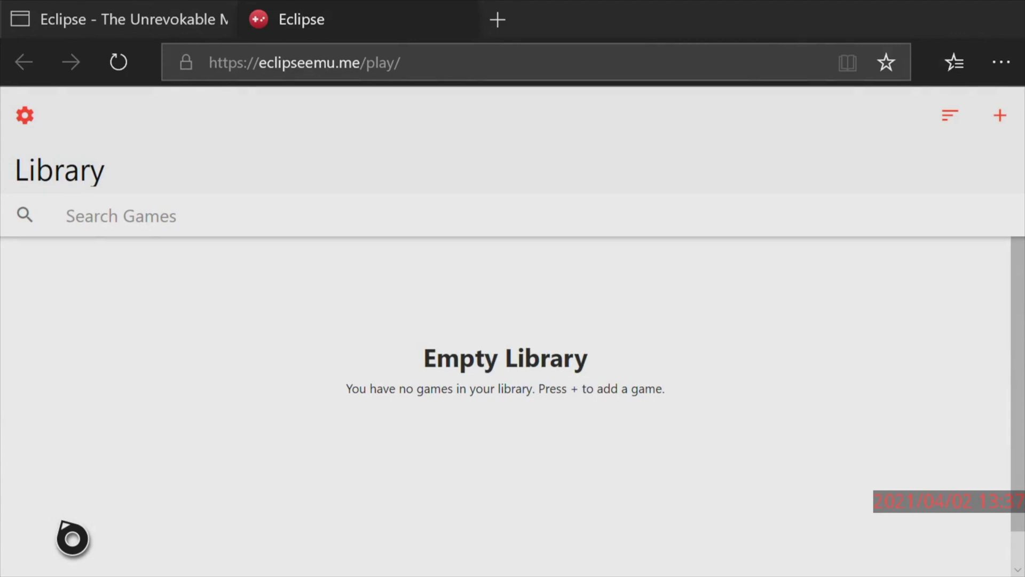
Review the Keyboard control mappings in Eclipse's Settings.
click(33, 136)
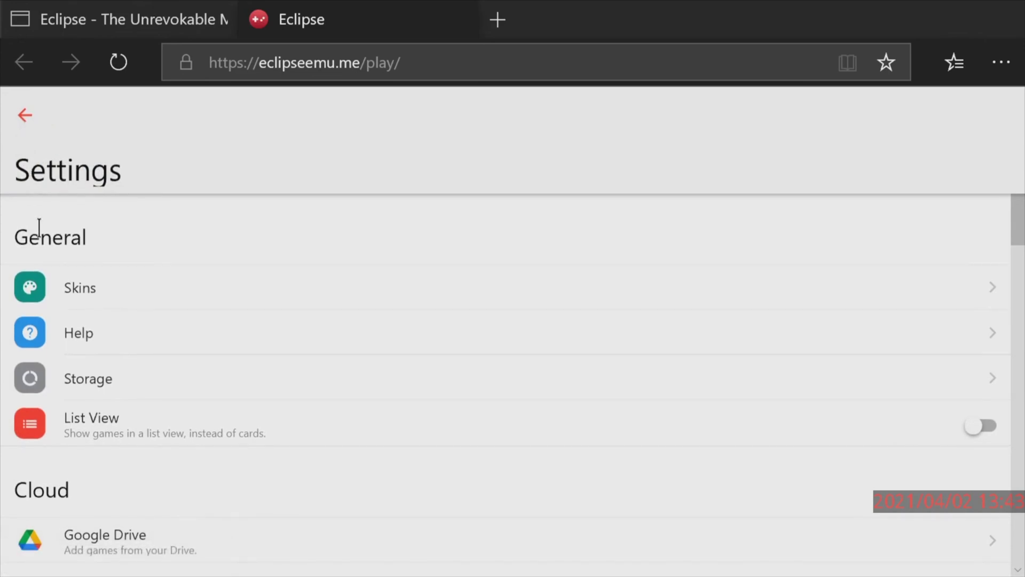
scroll(100, 357, down, 5)
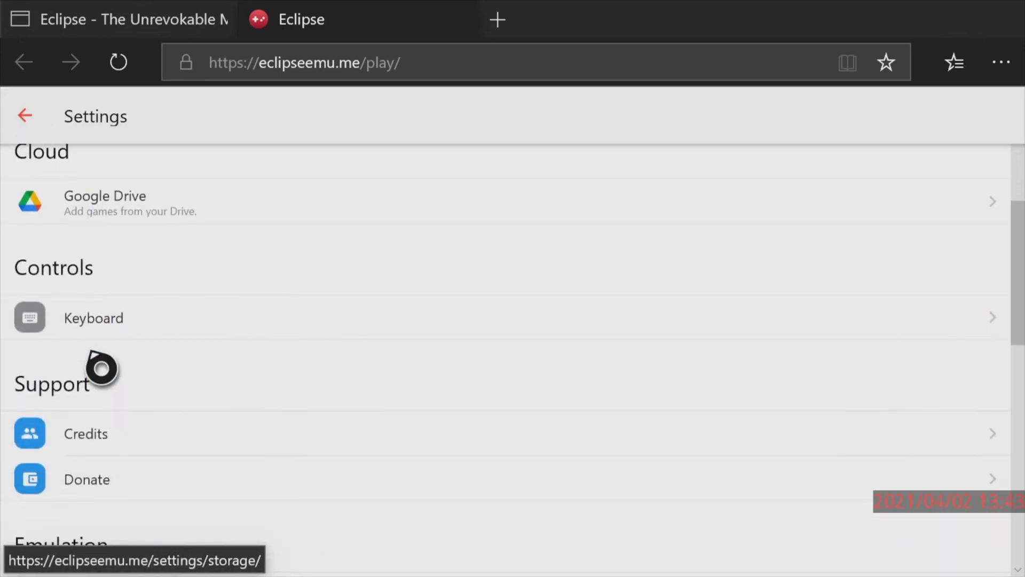
click(101, 335)
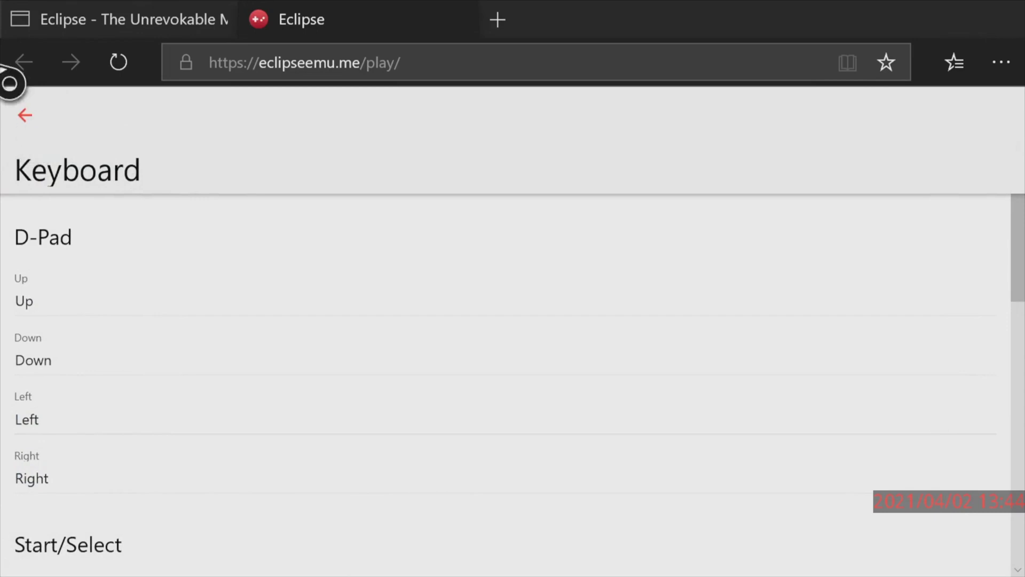
click(10, 124)
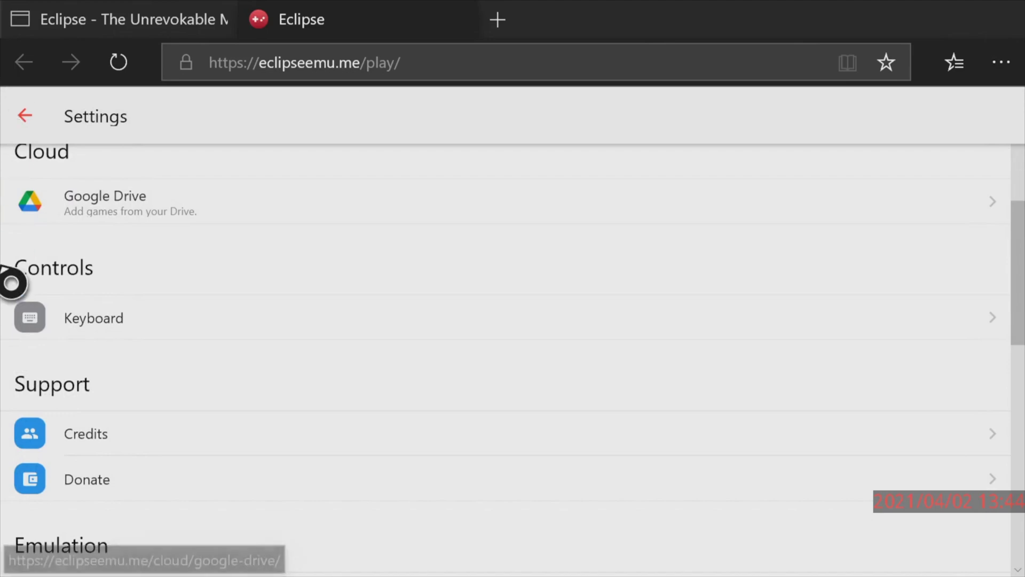
Switch off Fill Screen under Emulation and go back to the Library.
scroll(12, 283, down, 5)
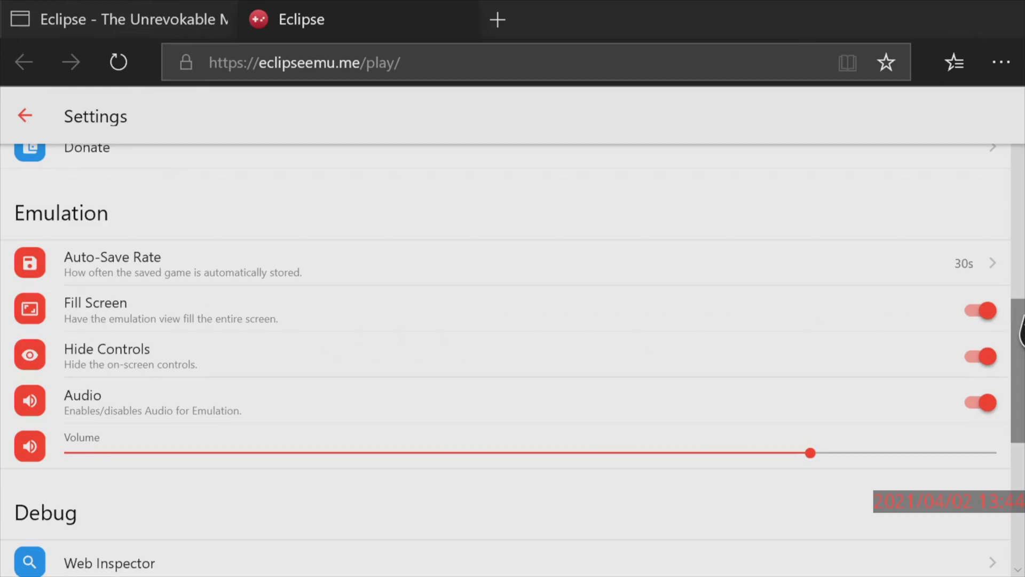
click(996, 330)
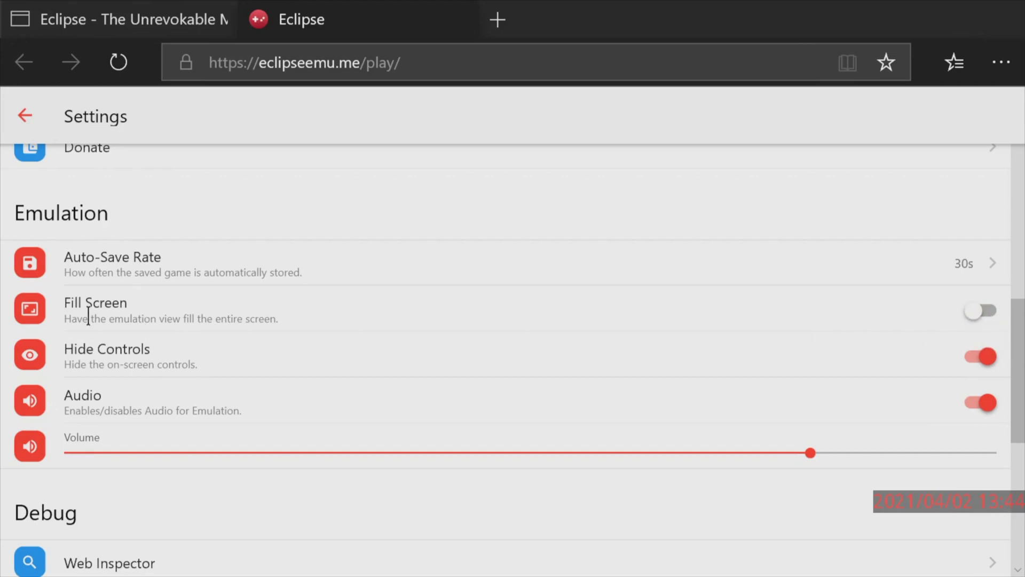
scroll(88, 315, up, 10)
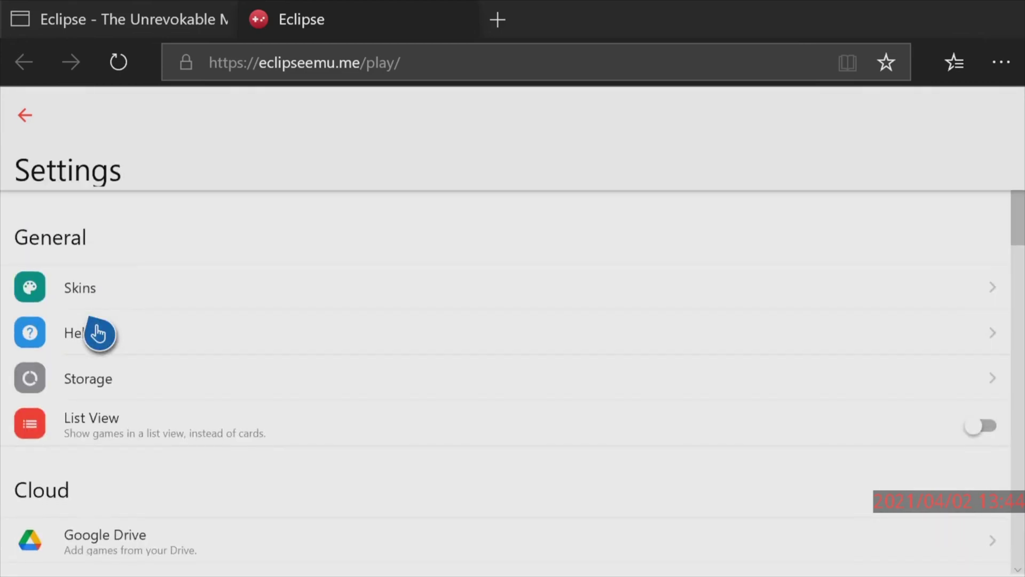
click(24, 115)
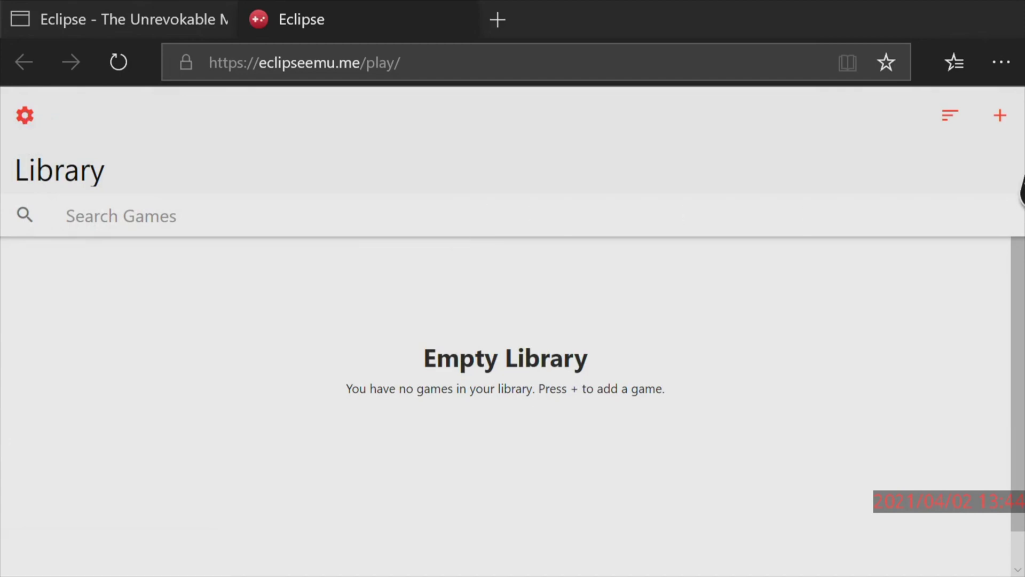
Upload Super Mario Bros. (World) from the SUBSCRIBE (D:) USB drive through + > Upload.
click(1014, 132)
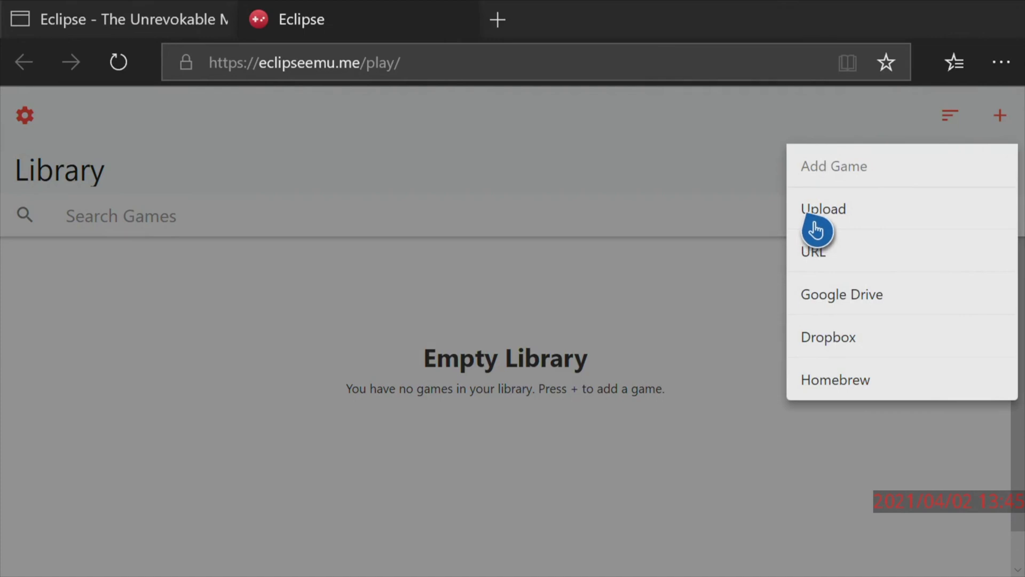
click(815, 224)
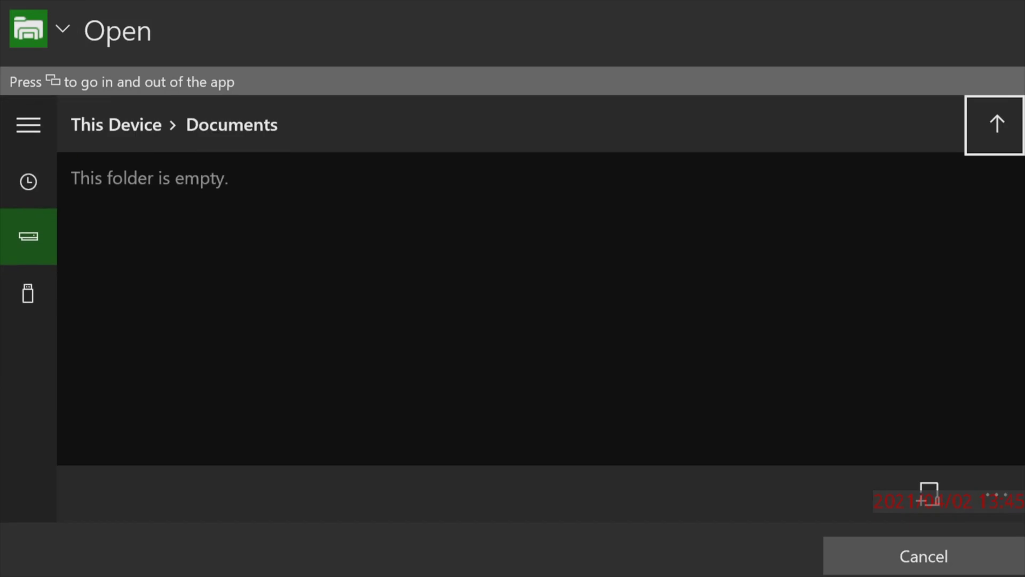
key(Left)
key(Left)
key(Left)
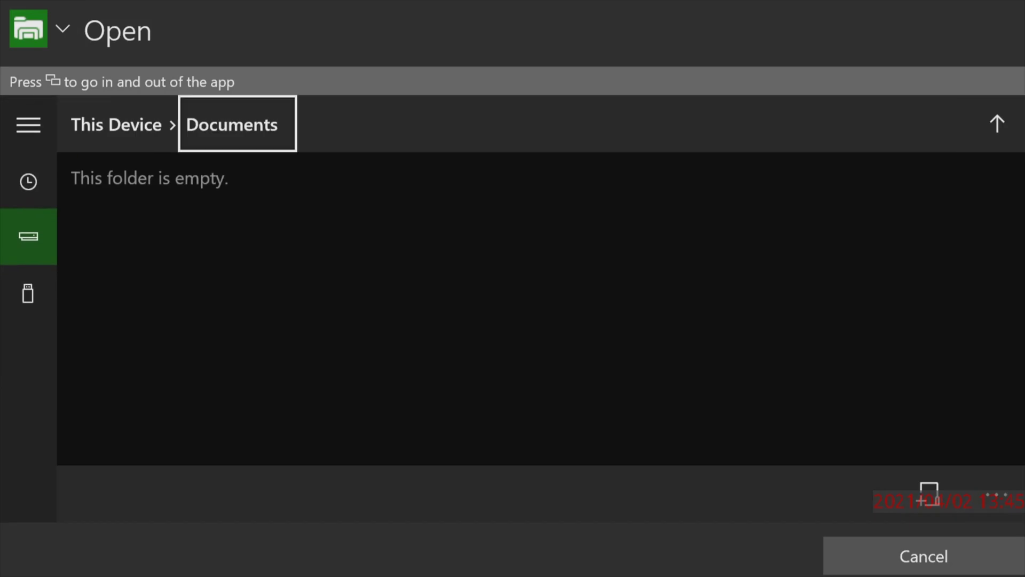
key(Down)
key(Down)
key(Down)
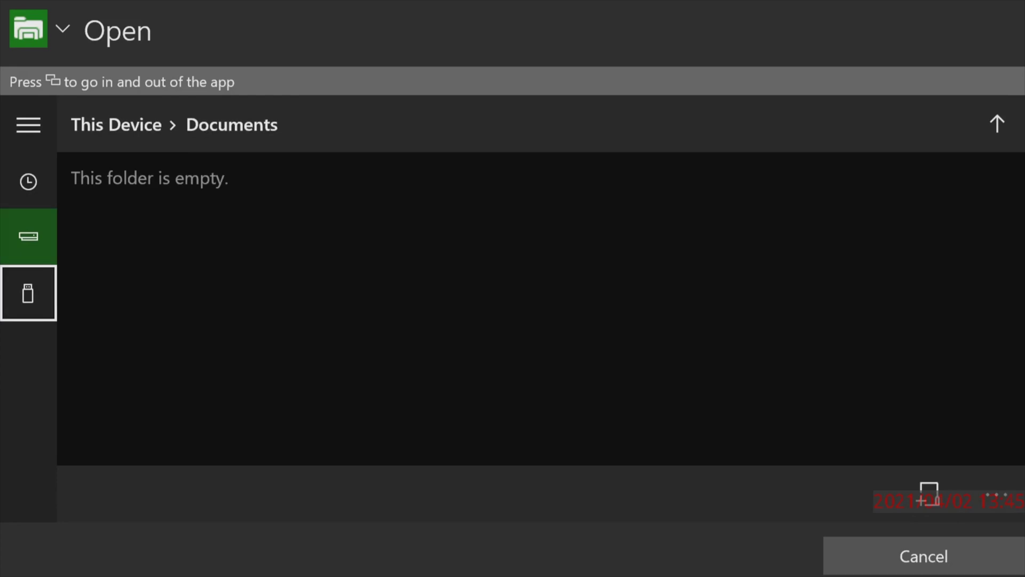
key(Return)
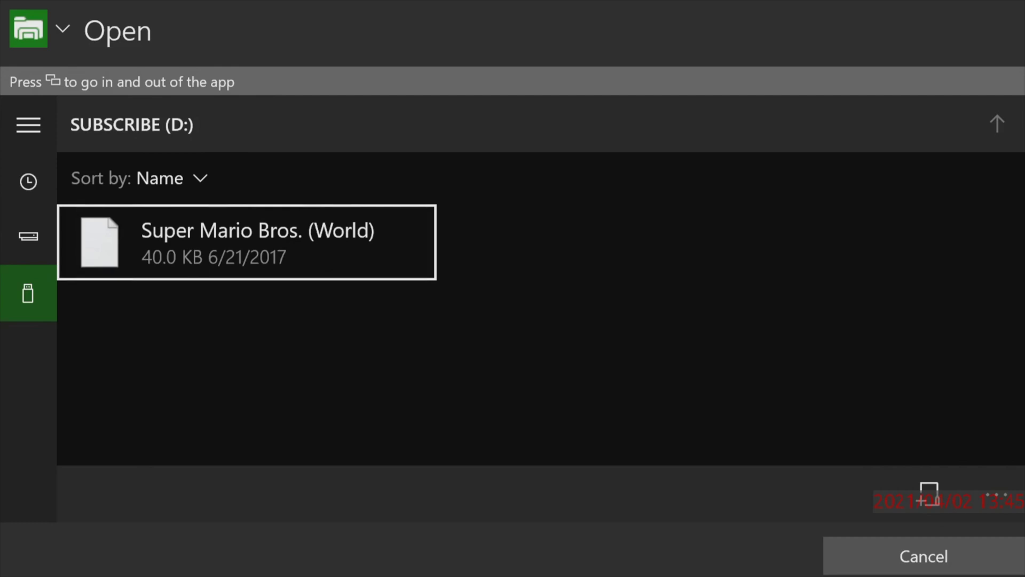
key(Return)
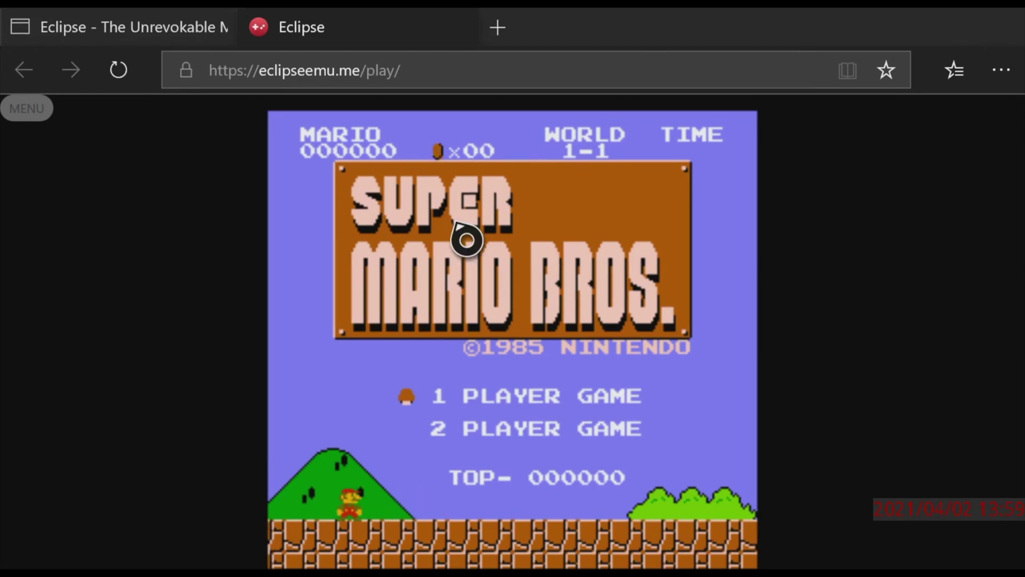
Toggle Edge full screen with F11 off and back on, leaving it full screen.
key(F11)
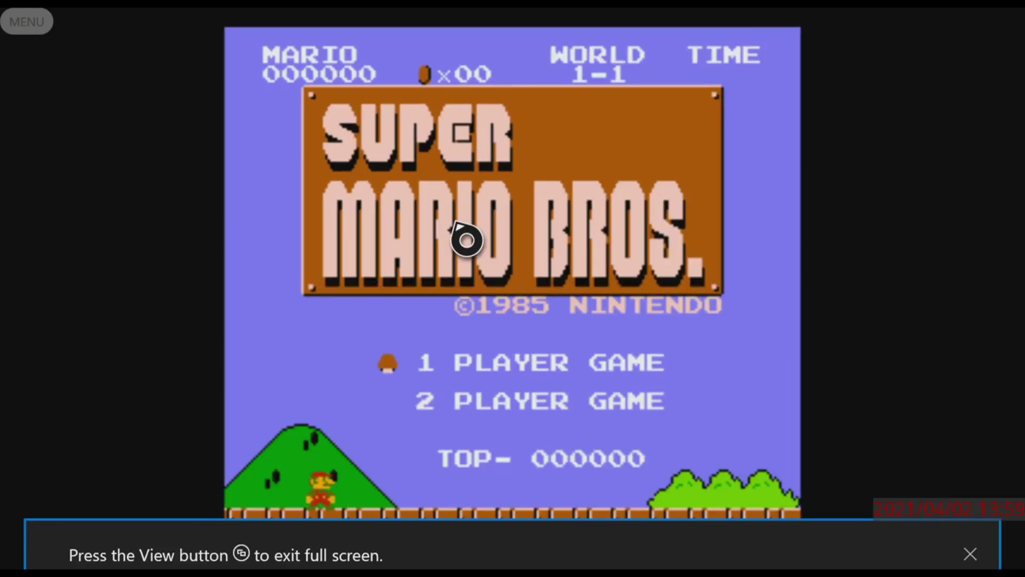
key(F11)
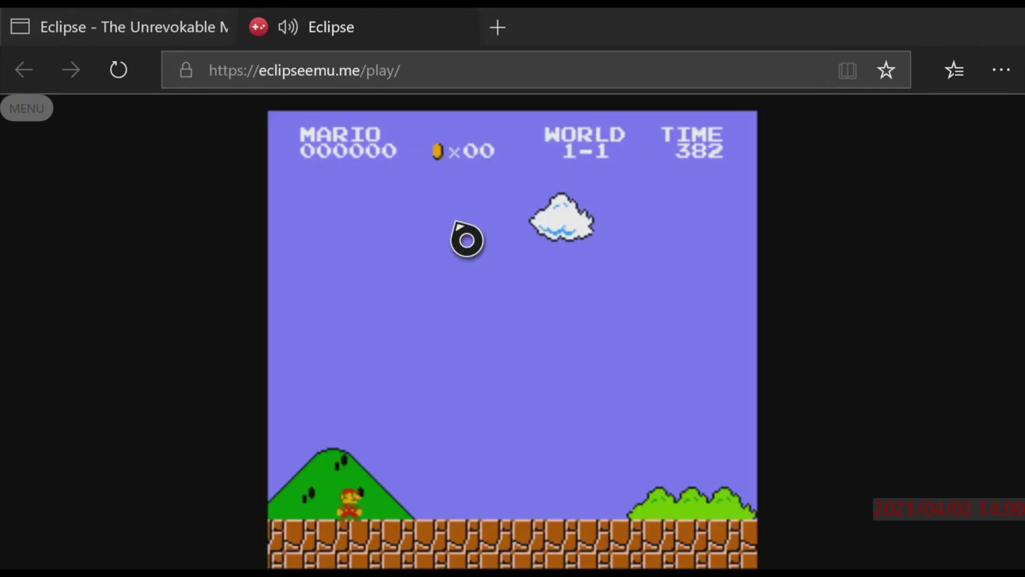
key(F11)
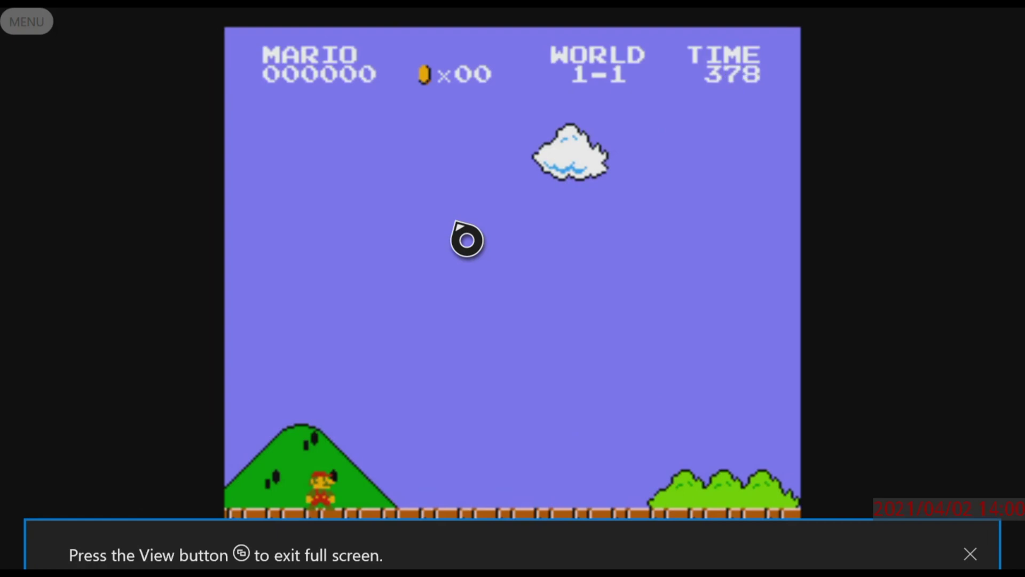